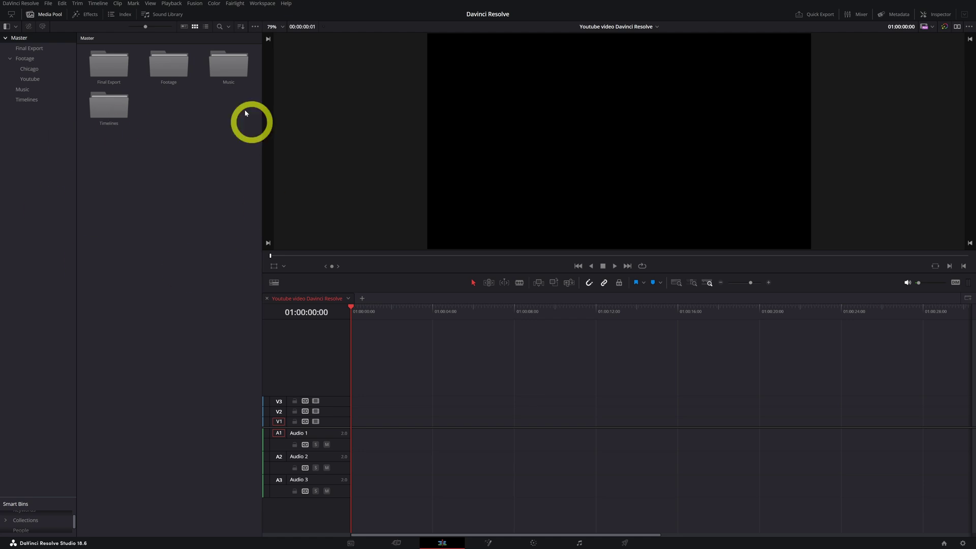
- Open the Footage > Youtube bin and load d+j_TJ9512.MP4 into the source viewer
left_click(170, 70)
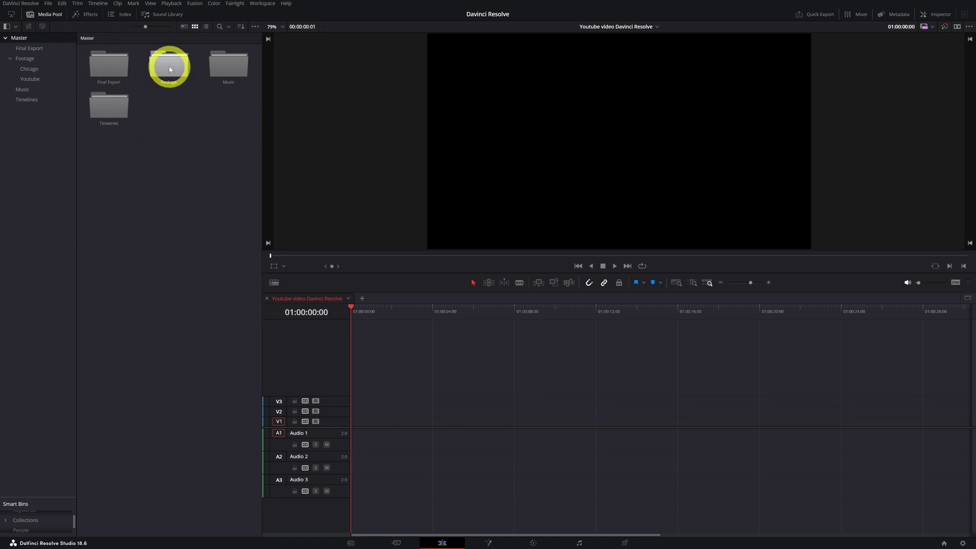
double_click(170, 70)
left_click(173, 66)
left_click(170, 70)
left_click(109, 66)
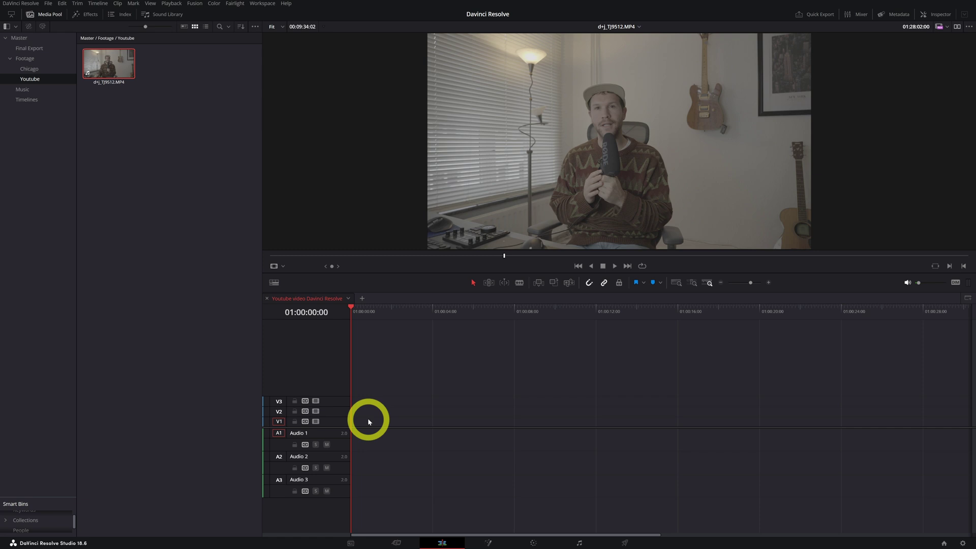
- Mark an in point on the interview clip and scrub to the end for a 00:03:55:01 range
mouse_move(500, 259)
left_mouse_down()
mouse_move(483, 256)
mouse_move(508, 253)
left_mouse_up()
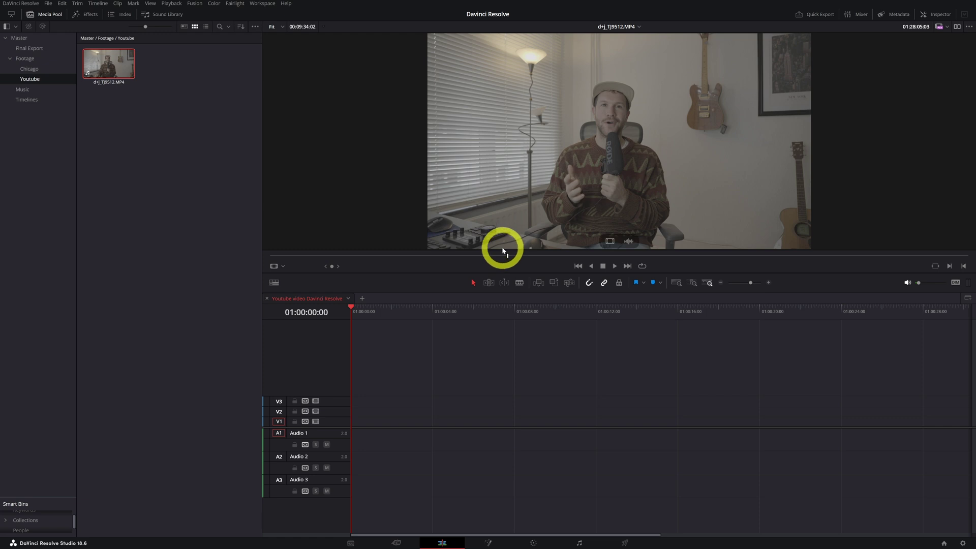
mouse_move(506, 242)
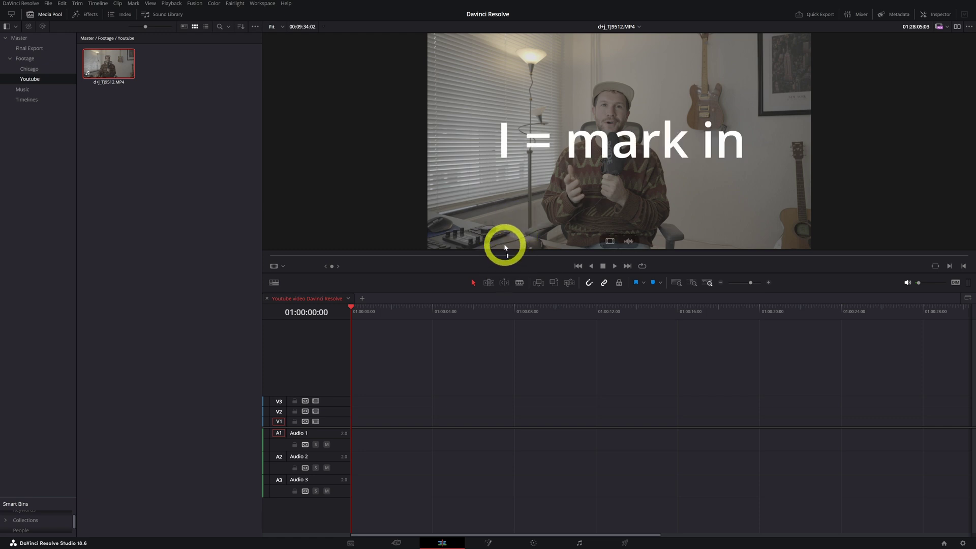
key("i")
left_click_drag(523, 256, 793, 257)
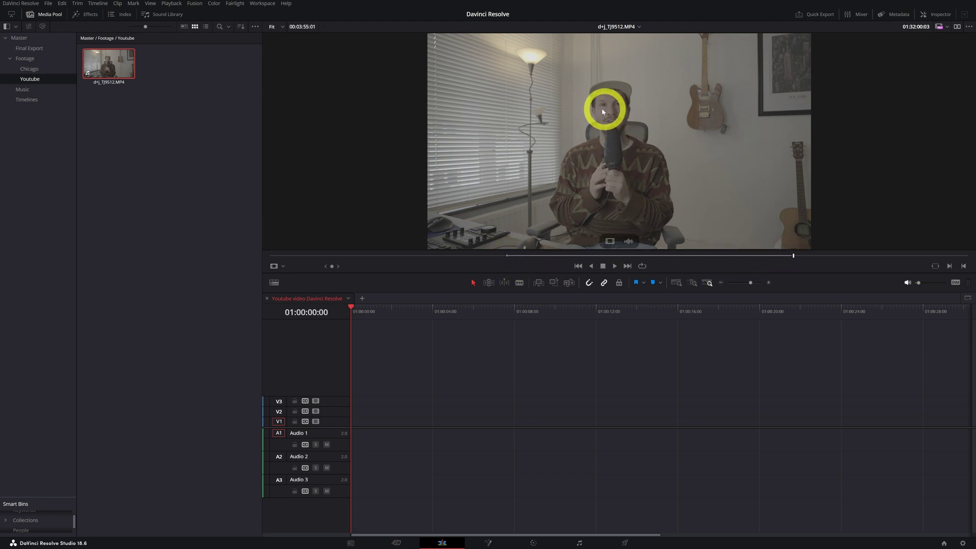
- Undo a full-clip drop and place only the interview's video on V1
left_click_drag(605, 145, 356, 420)
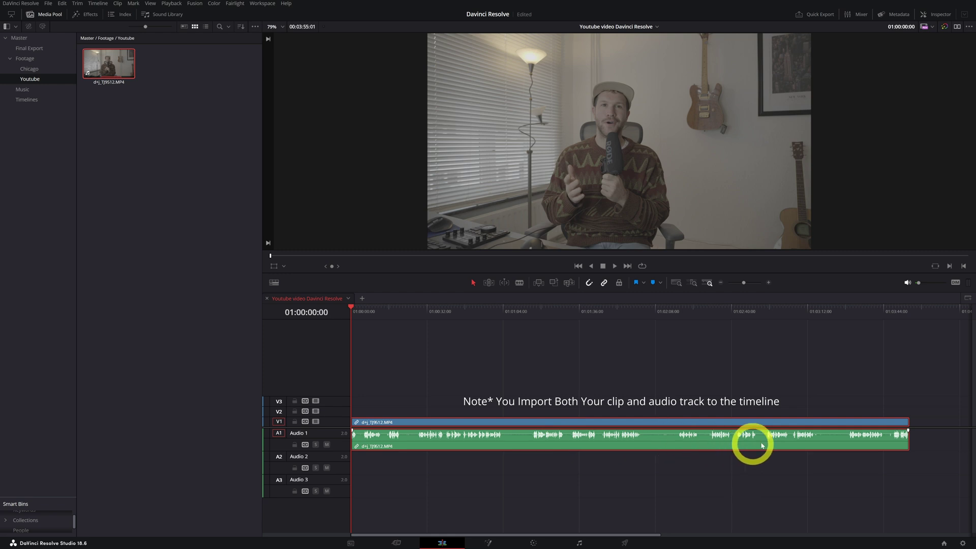
key("ctrl+z")
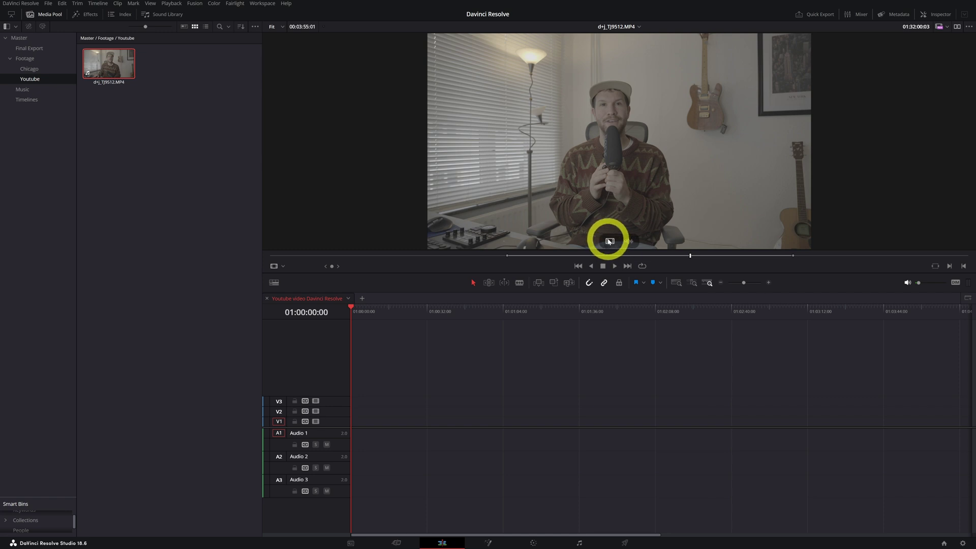
left_click_drag(610, 241, 359, 421)
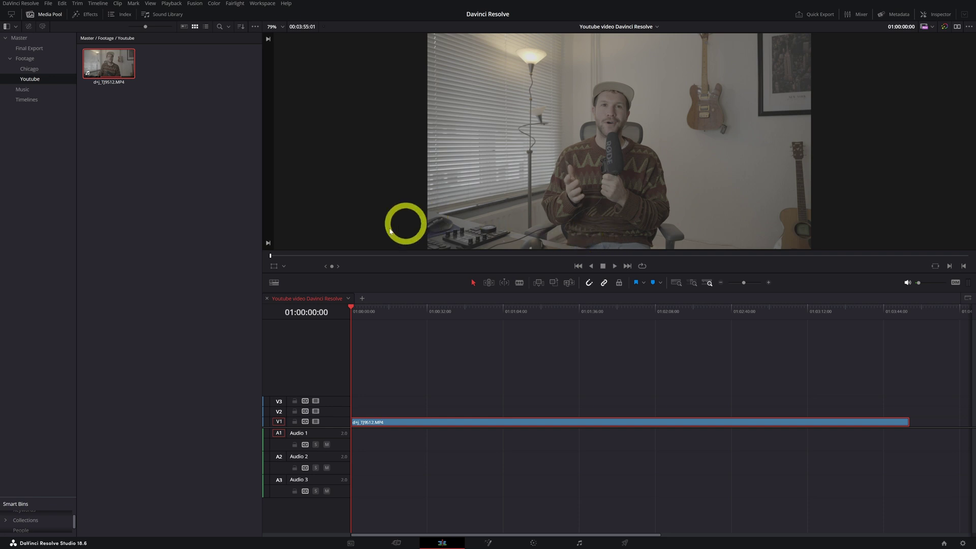
- Add the interview's audio alone to A1 and select the A1 clip
double_click(99, 59)
mouse_move(627, 242)
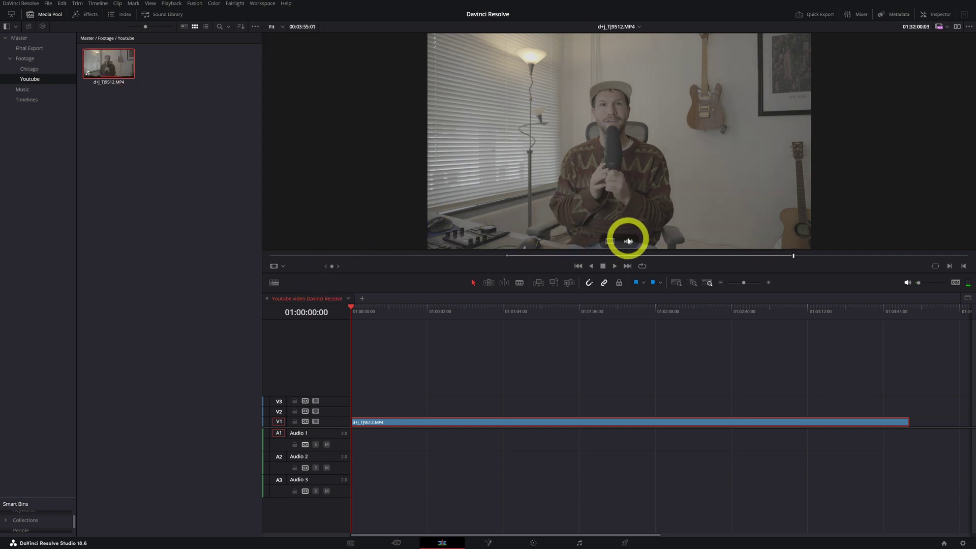
left_click_drag(629, 242, 352, 446)
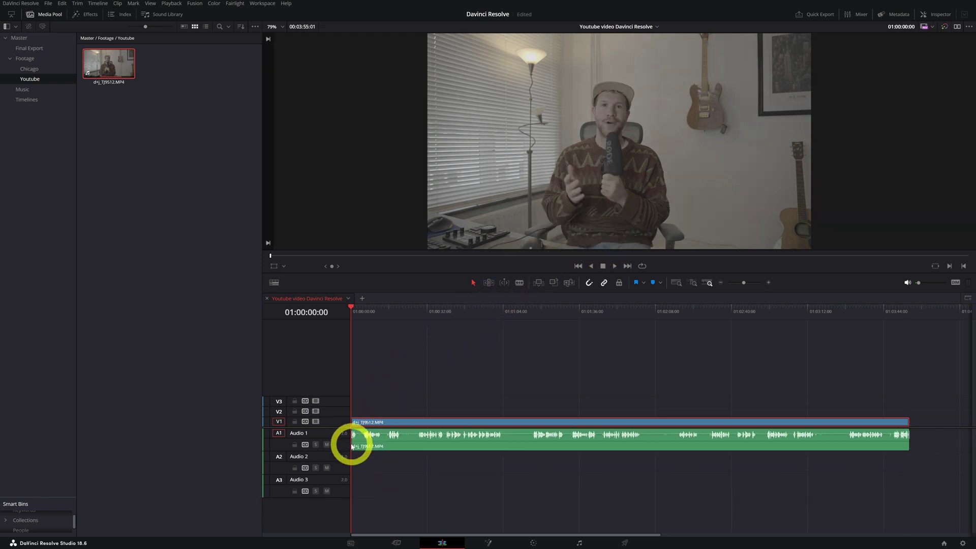
left_click(386, 421)
left_click(389, 444, "alt")
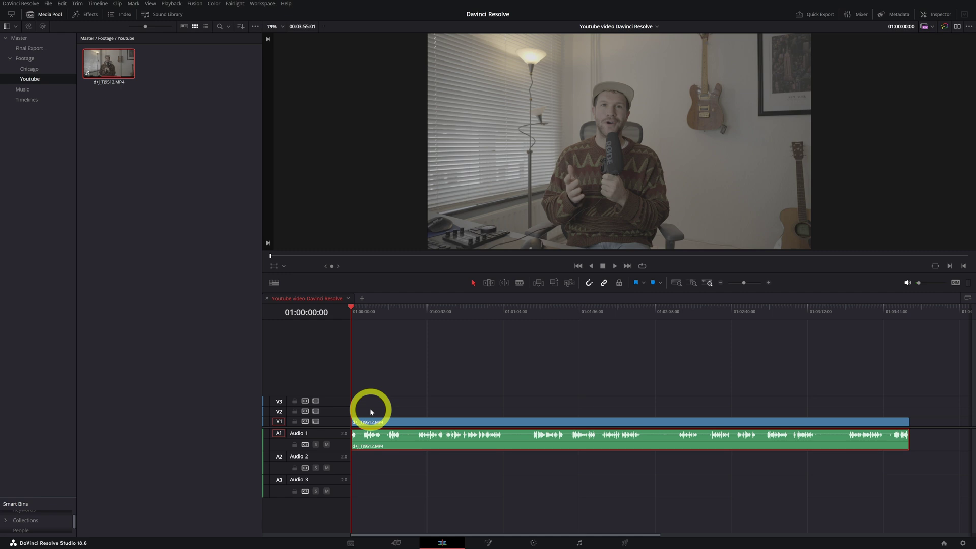
- Link the interview's V1 video and A1 audio clips, then save the project
left_click_drag(368, 379, 649, 485)
right_click(518, 447)
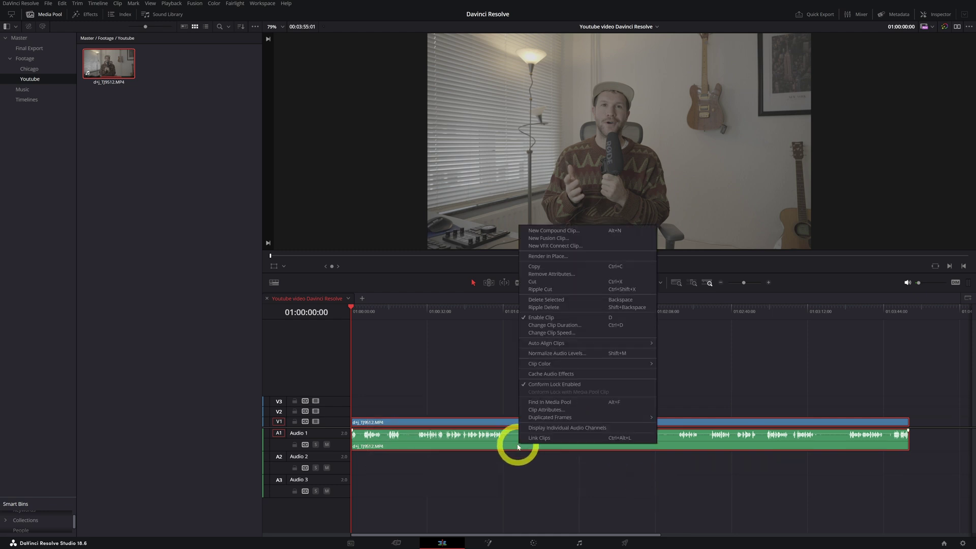
left_click(545, 442)
left_click(520, 378)
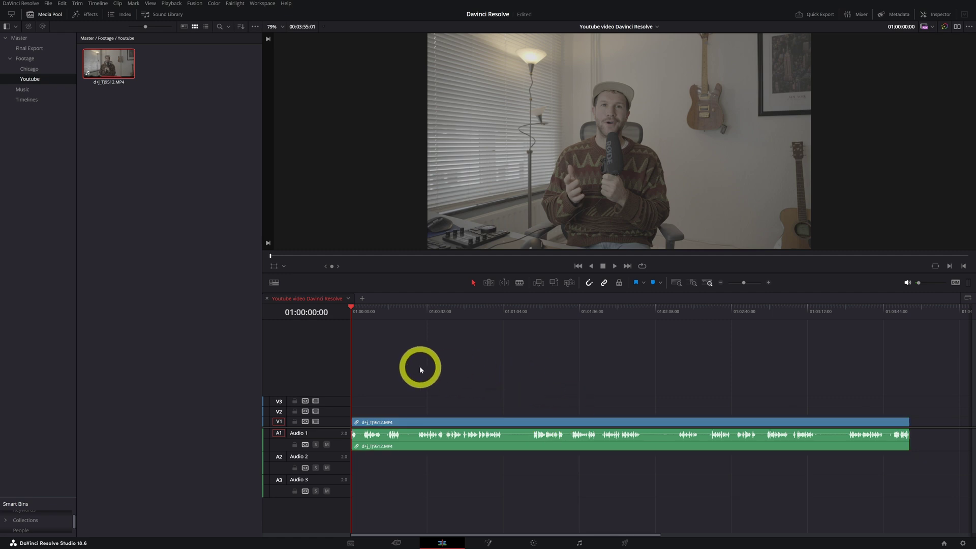
key("ctrl+s")
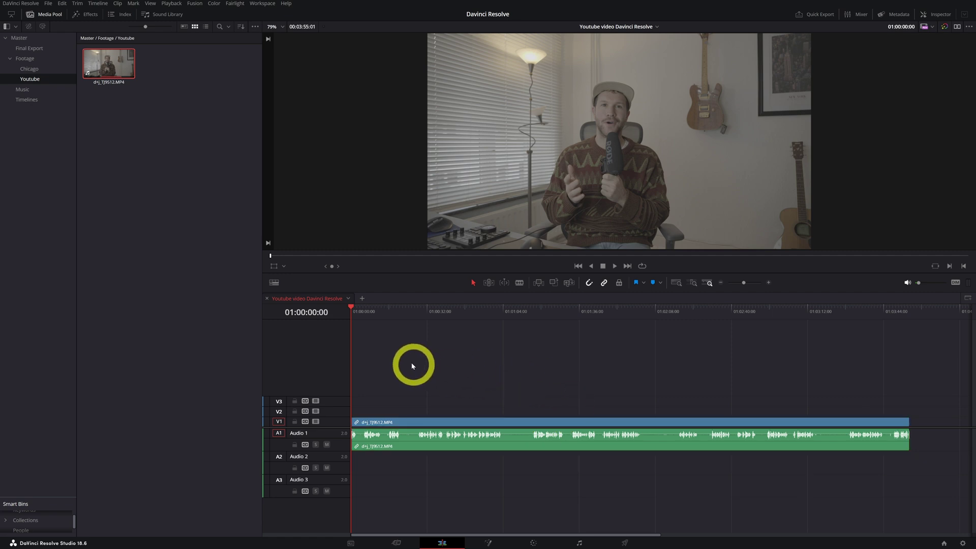
- With the playhead at 01:00:24:01, unlink the interview video from its audio
left_click(407, 312)
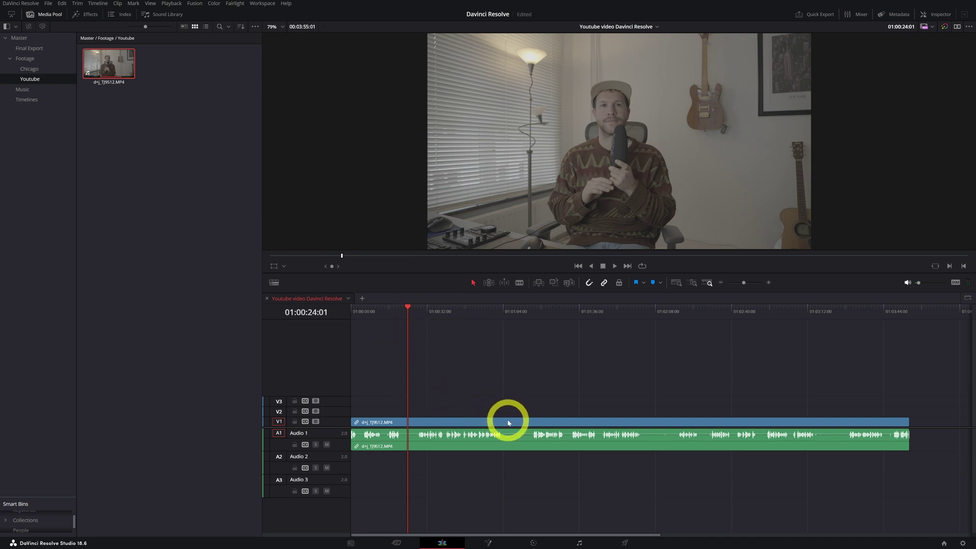
left_click(514, 450)
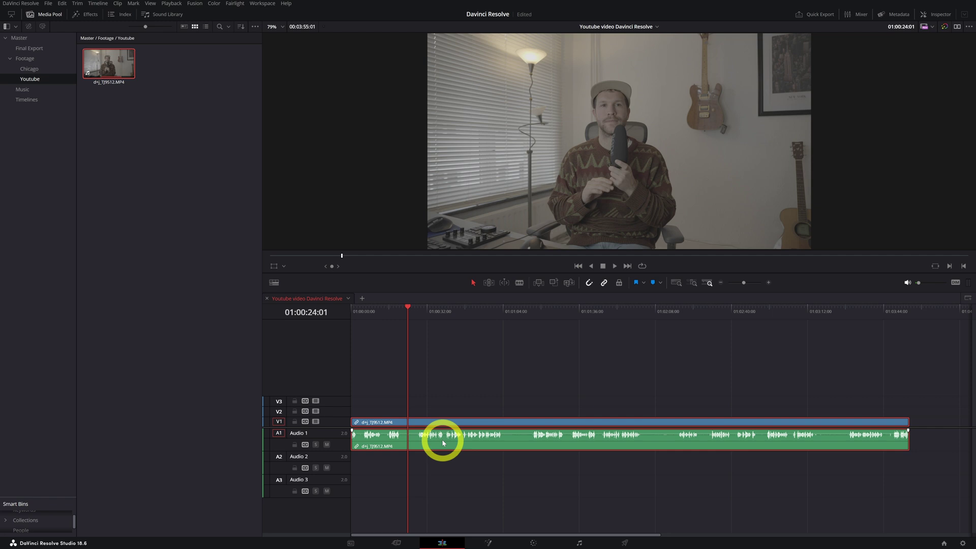
left_click_drag(471, 371, 568, 458)
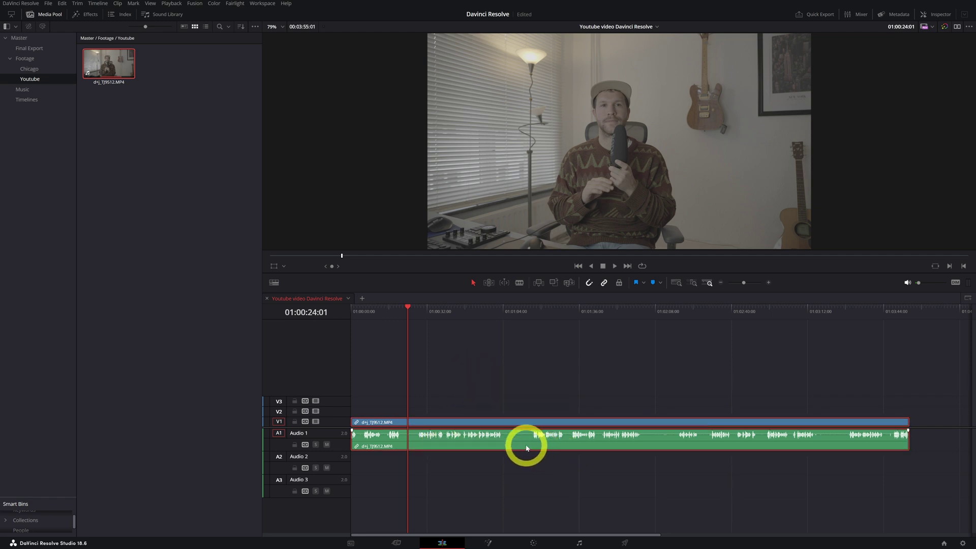
right_click(526, 447)
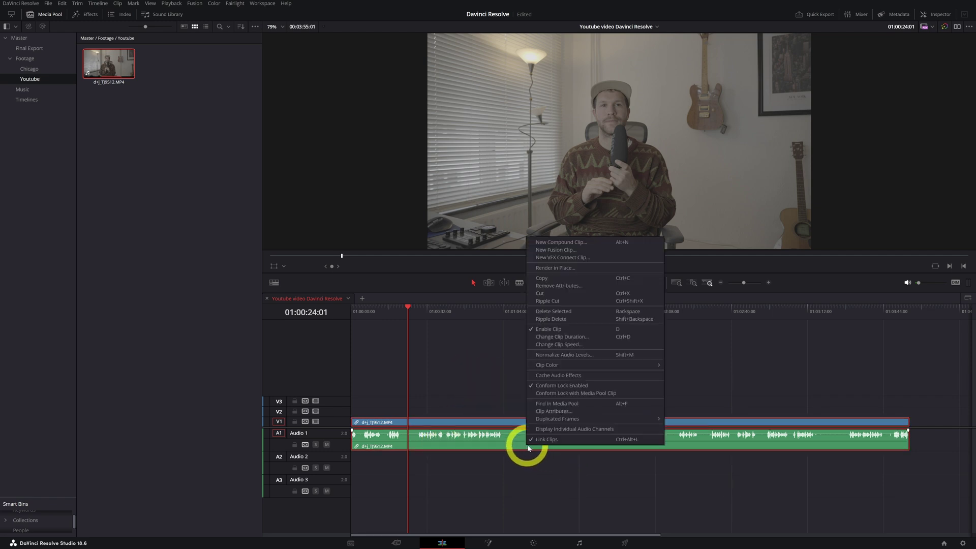
left_click(563, 441)
- Move the playhead to 01:01:07:12 and link the video and audio clips again
left_click_drag(501, 319, 512, 320)
left_click(520, 456)
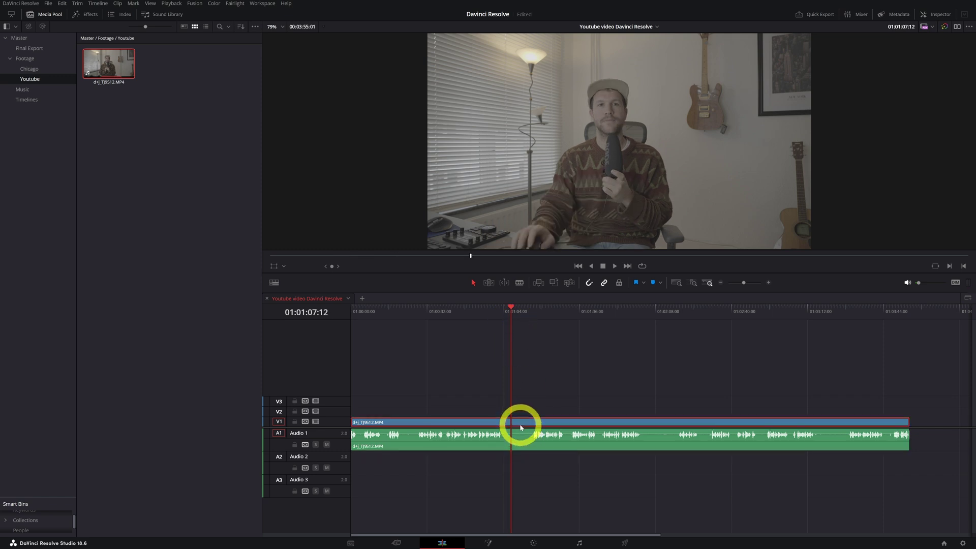
right_click(544, 449)
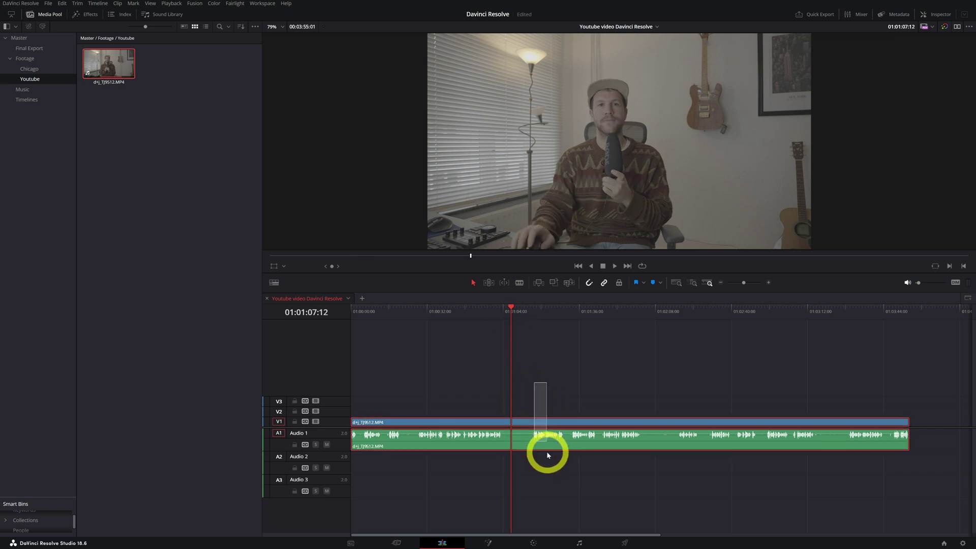
left_click(559, 441)
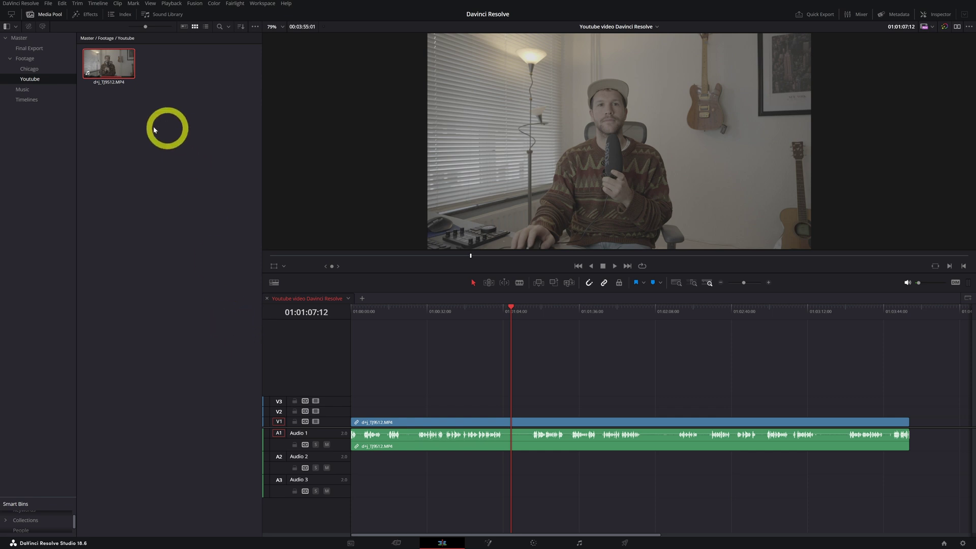
- Show the Chicago B-roll bin and toggle the viewer back to the source clip with Q
left_click(29, 70)
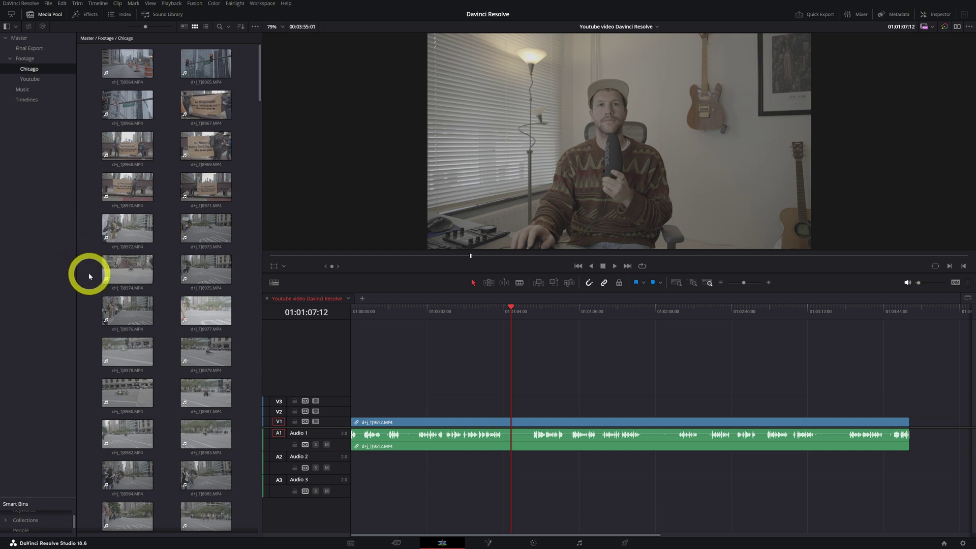
key("q")
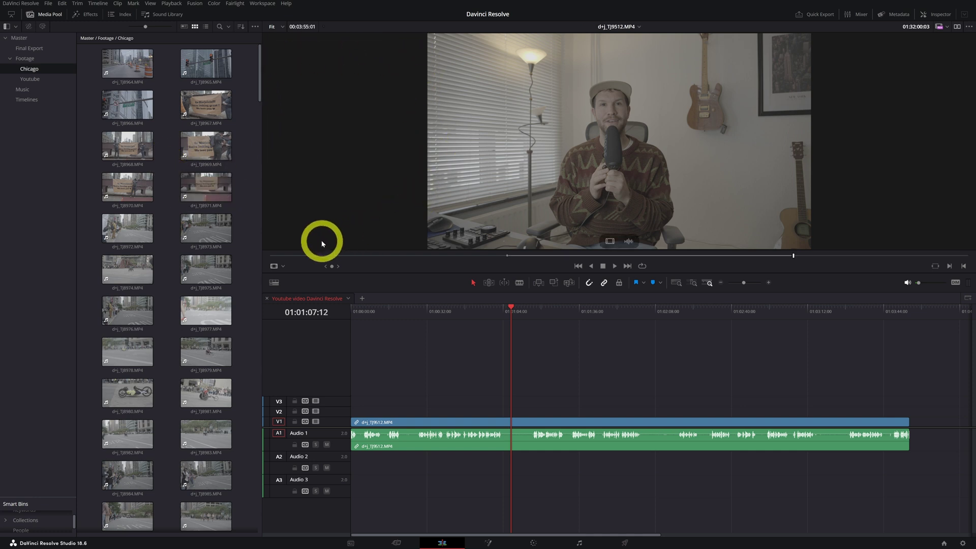
- Load the wheelchair-race clip d+j_TJ8975.MP4 and play it in the source viewer
left_click(957, 27)
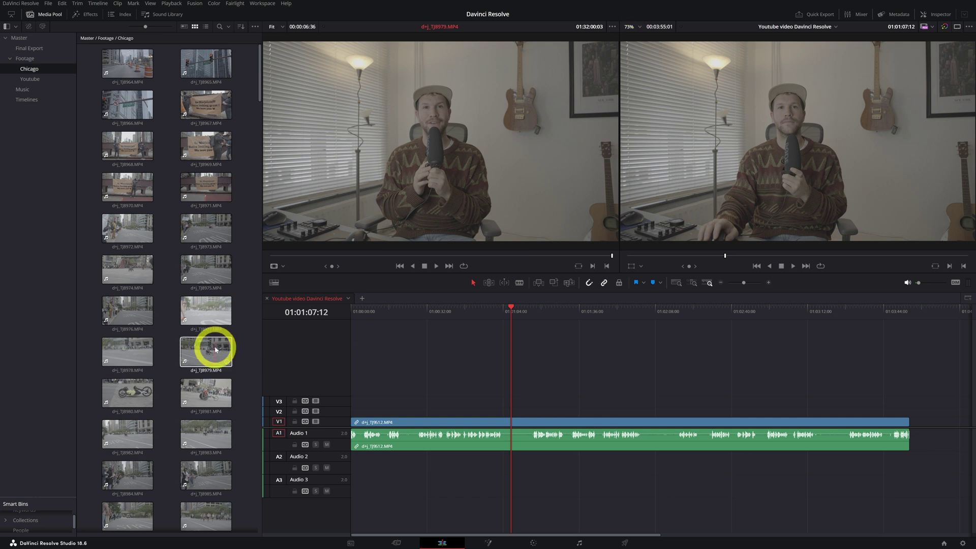
left_click(189, 274)
key("space")
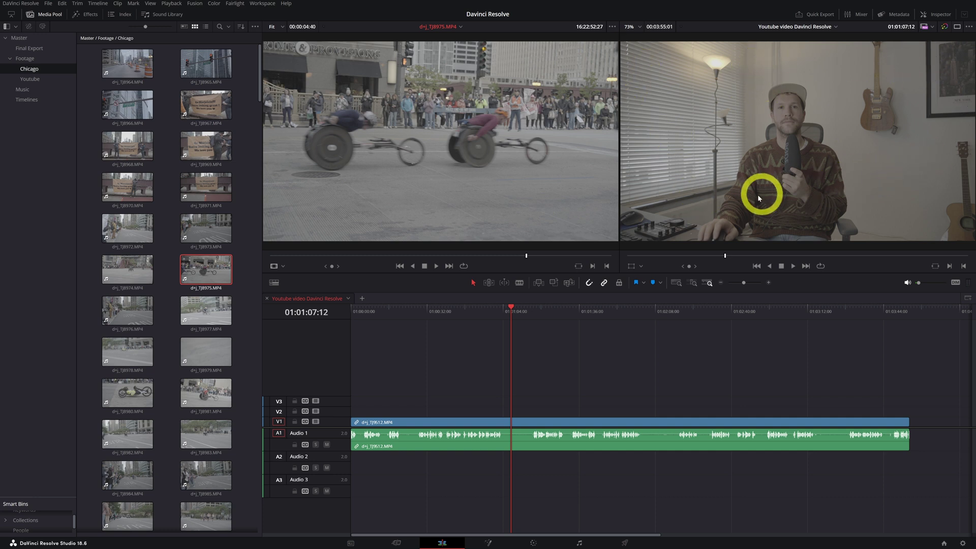
- Open the empty Davinci Resolve timeline, then return to Youtube video Davinci Resolve
left_click(764, 28)
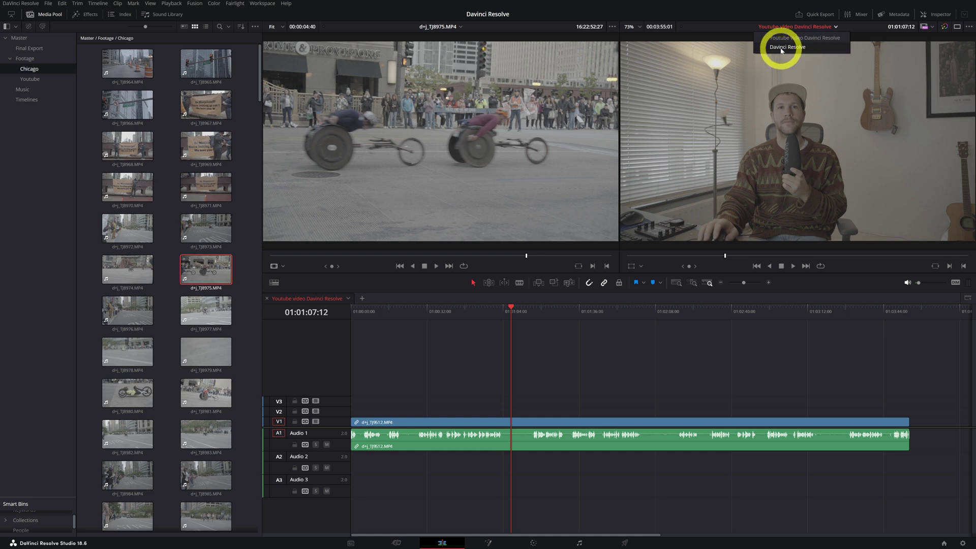
left_click(781, 48)
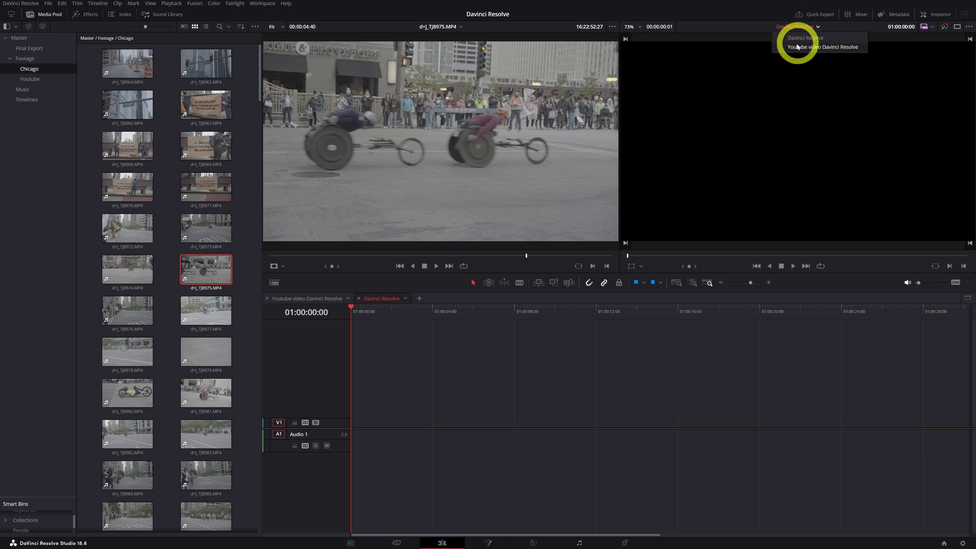
left_click(795, 48)
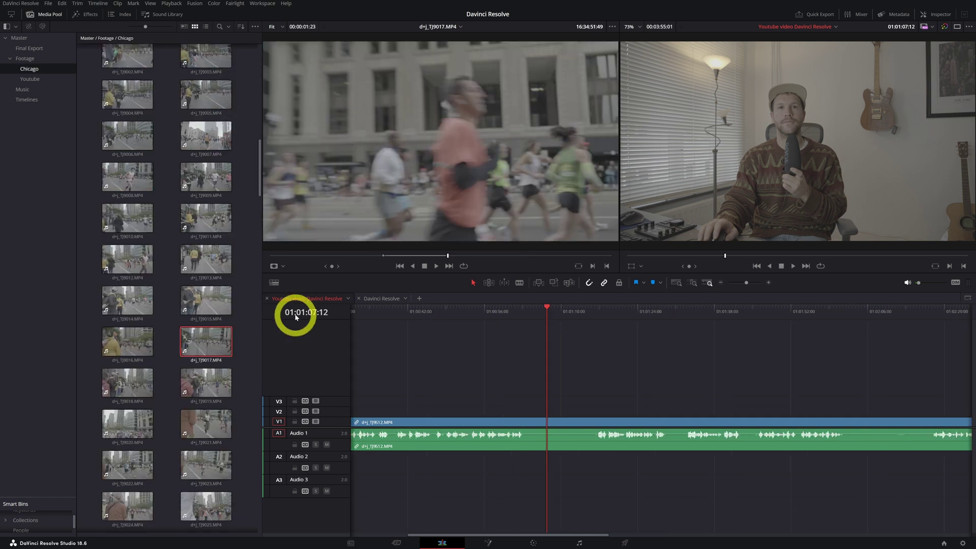
left_click(495, 399)
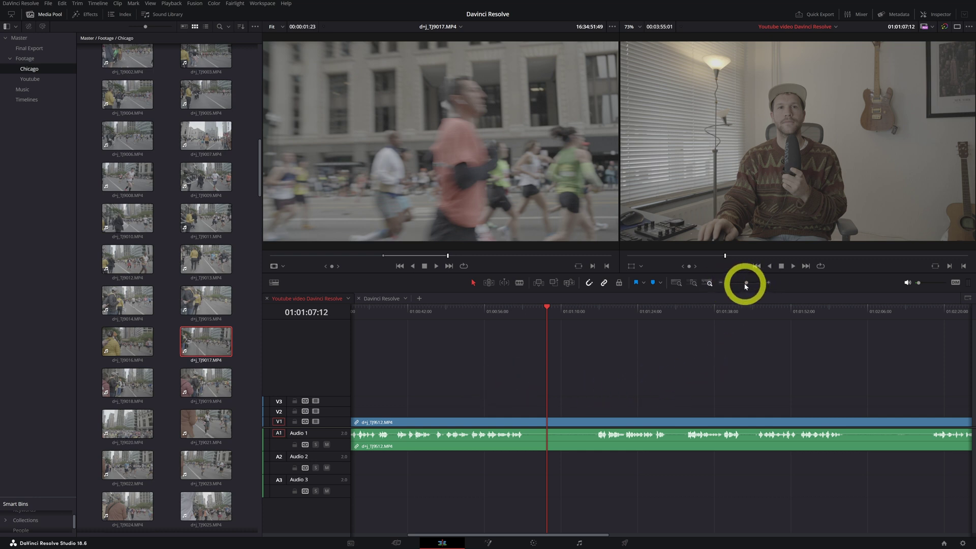
left_click_drag(746, 283, 756, 284)
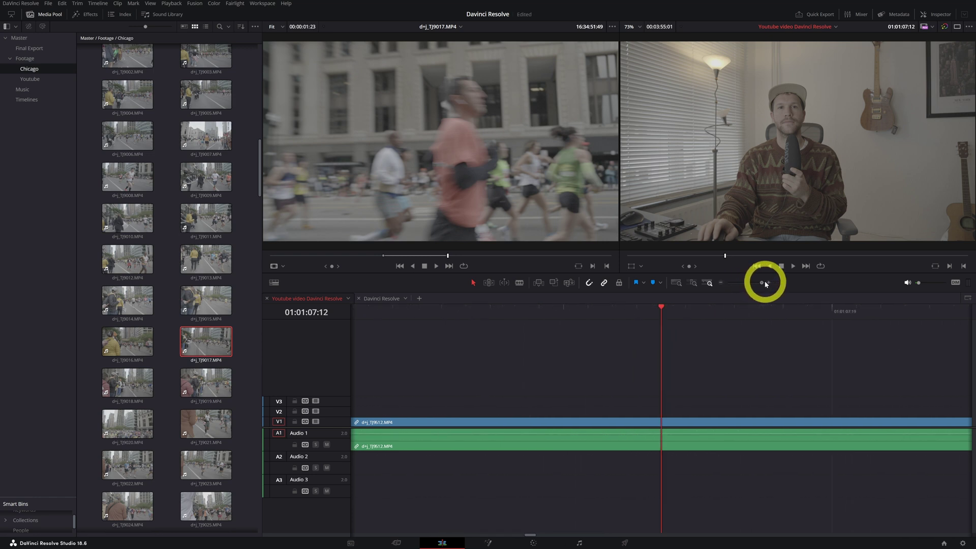
left_click_drag(765, 285, 726, 288)
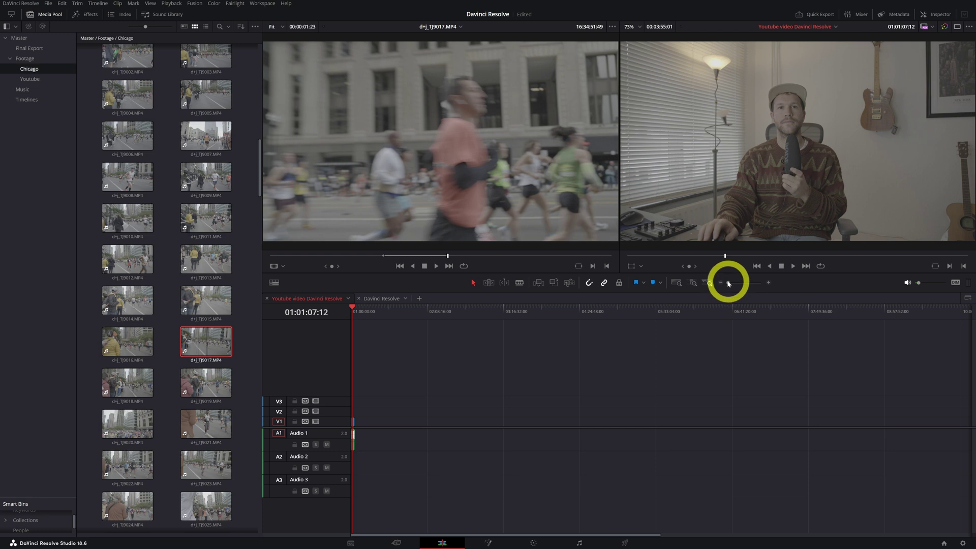
left_click_drag(727, 283, 743, 282)
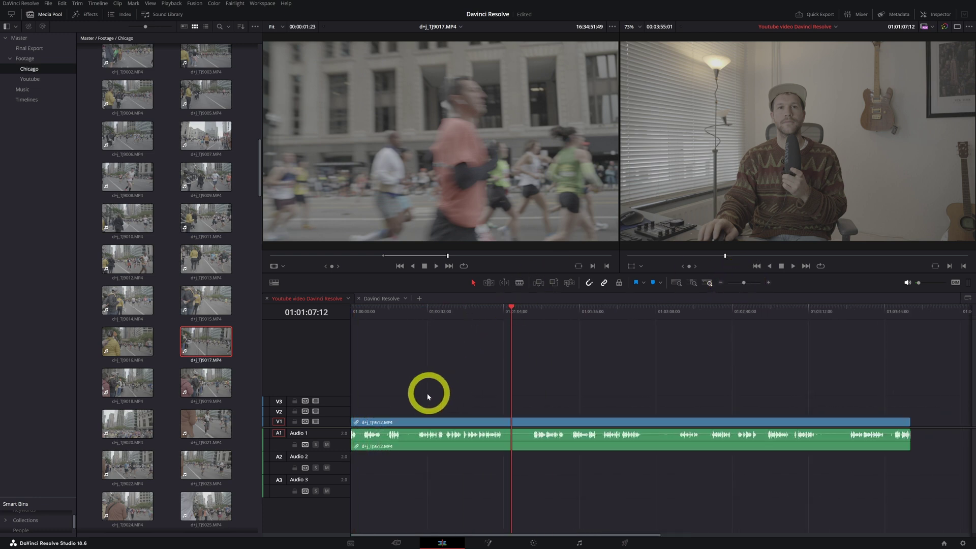
mouse_move(343, 419)
left_mouse_down()
mouse_move(342, 373)
mouse_move(335, 420)
left_mouse_up()
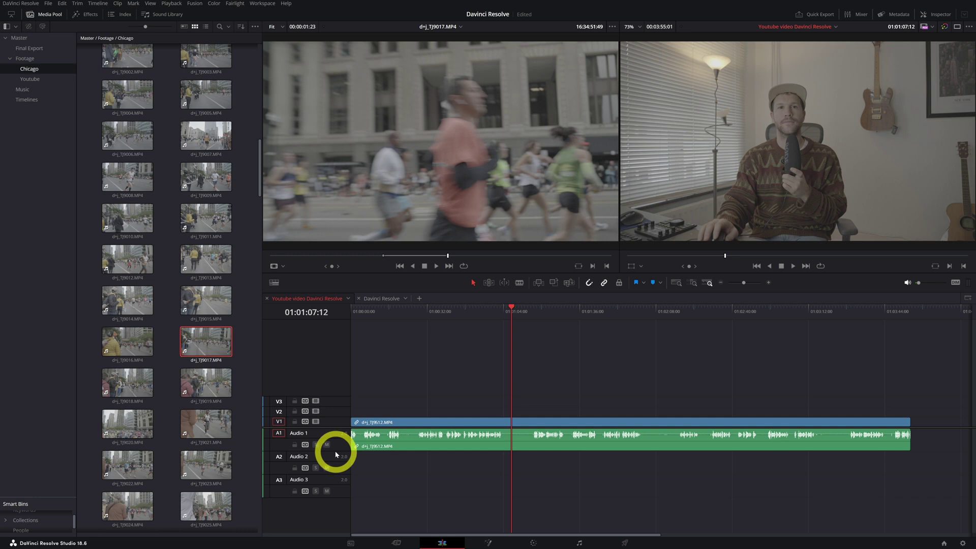
left_click(378, 446)
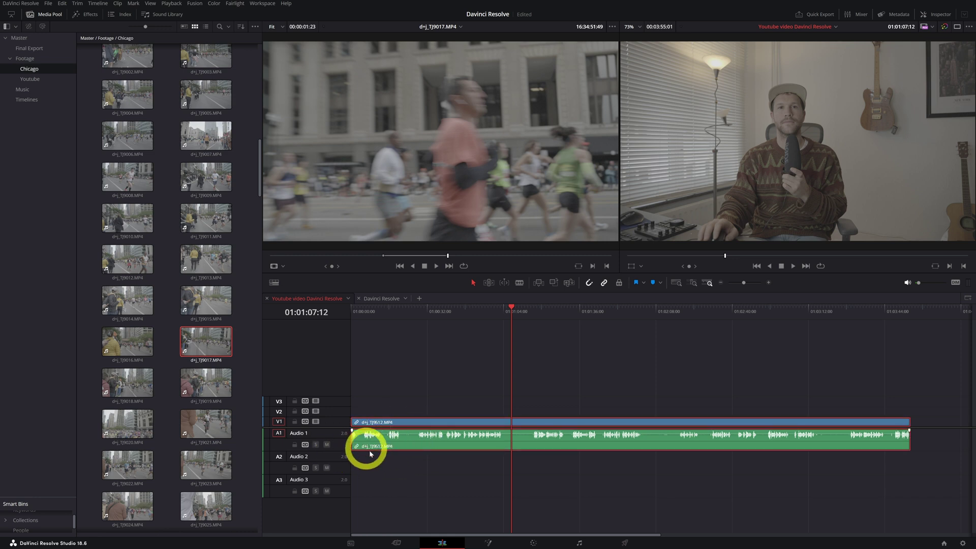
left_click_drag(344, 450, 338, 511)
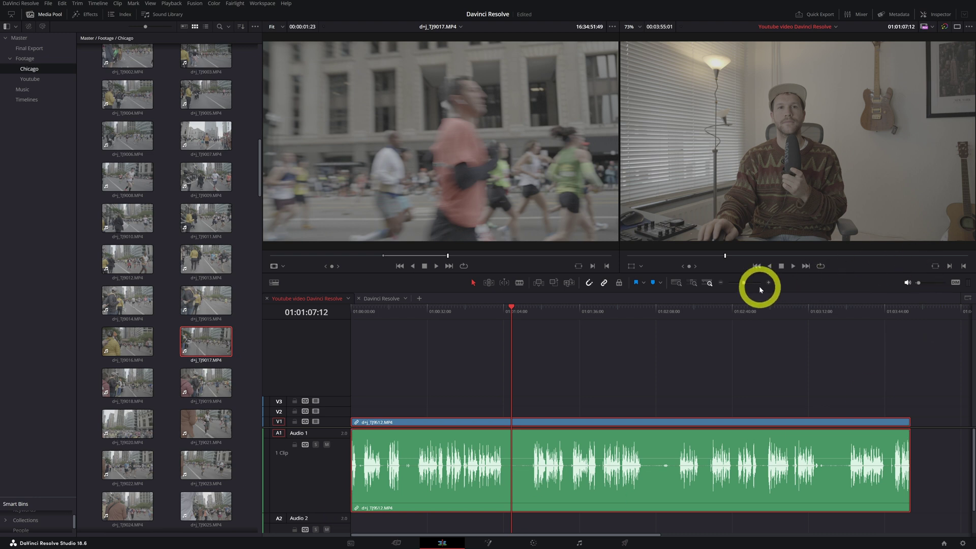
left_click_drag(744, 283, 758, 283)
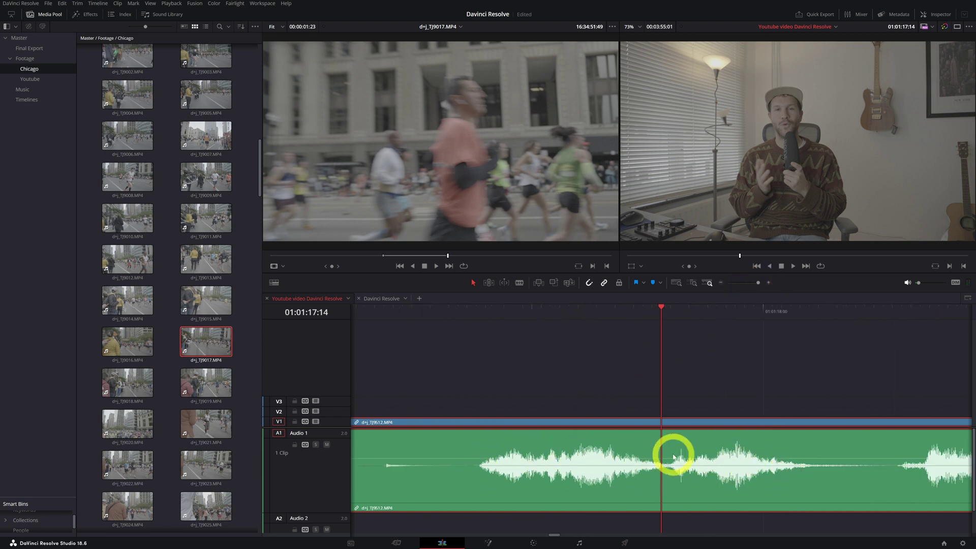
left_click_drag(758, 283, 741, 283)
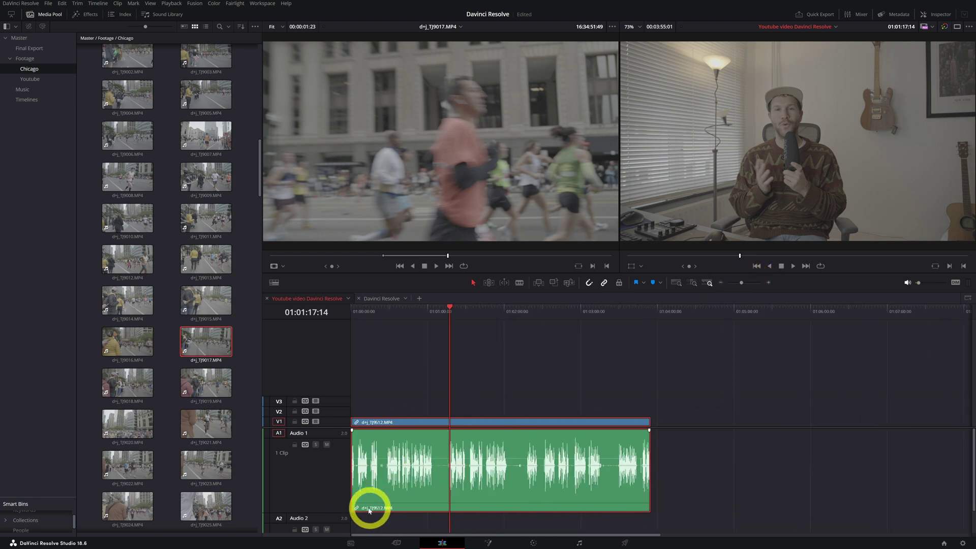
left_click_drag(343, 512, 346, 435)
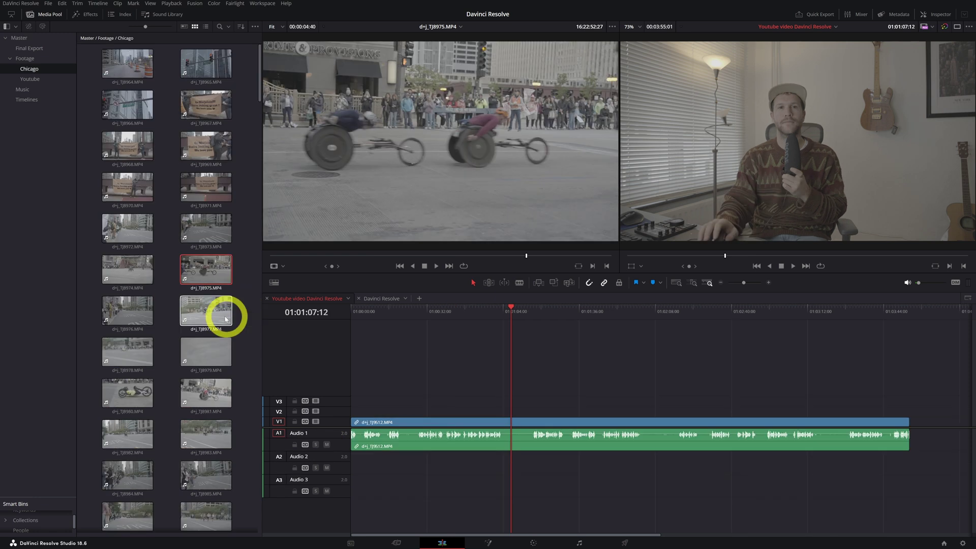
- Find a shot in d+j_TJ8975.MP4 and place its video only on V2 above the interview
left_click(193, 275)
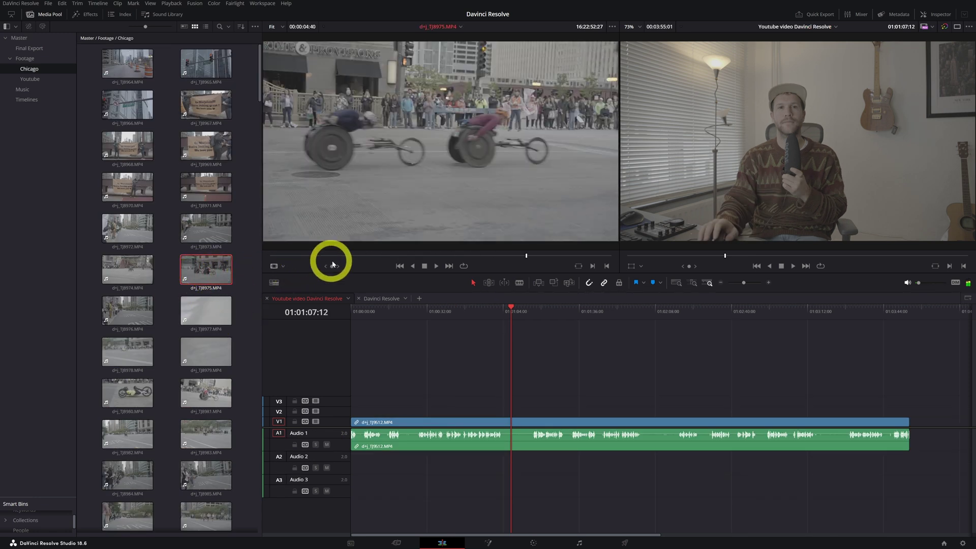
left_click(361, 255)
mouse_move(360, 256)
left_mouse_down()
mouse_move(349, 251)
mouse_move(370, 250)
left_mouse_up()
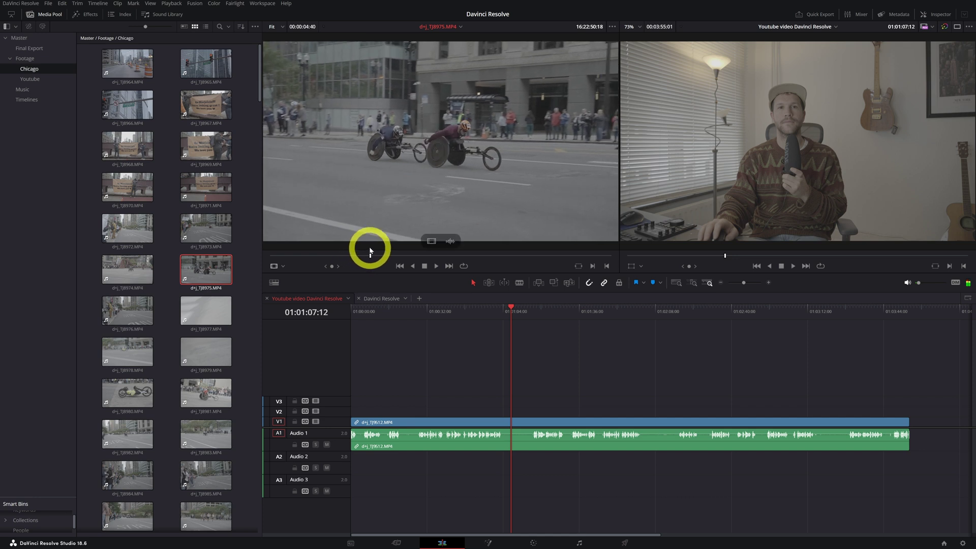
left_click(437, 267)
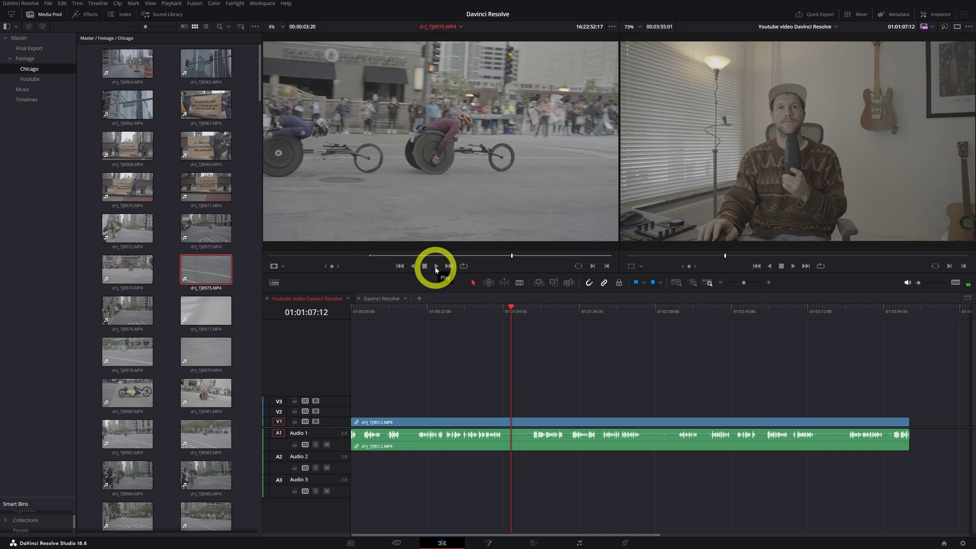
mouse_move(438, 246)
left_click_drag(434, 245, 518, 414)
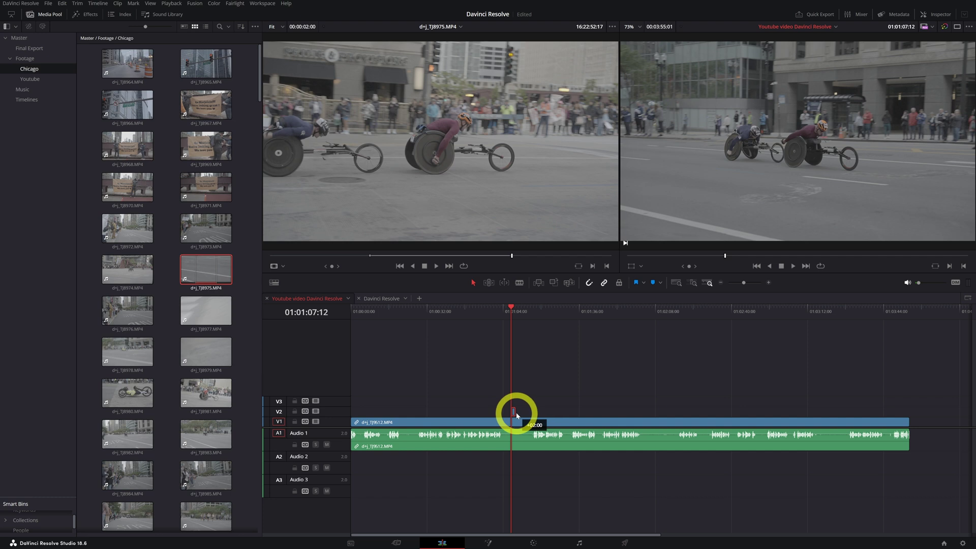
- Mark an out point on d+j_TJ8981.MP4 and drop the trimmed shot on V2 after the first B-roll
left_click(344, 259)
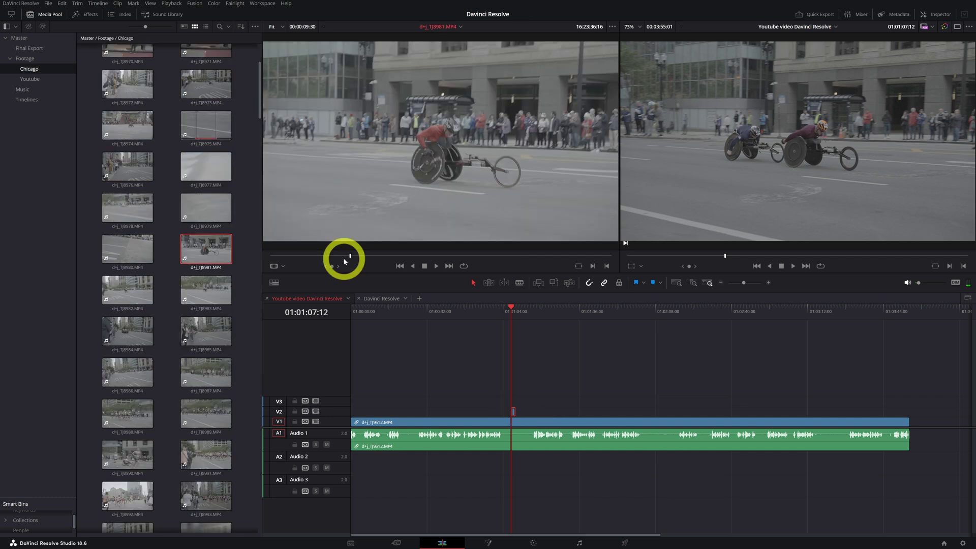
mouse_move(344, 260)
left_mouse_down()
mouse_move(442, 255)
mouse_move(356, 257)
left_mouse_up()
key("space")
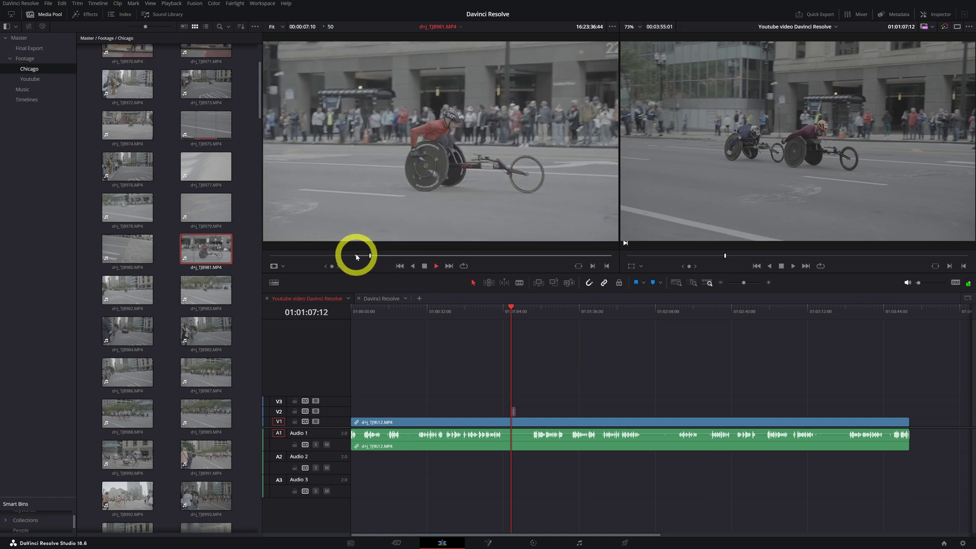
key("o")
left_click_drag(425, 231, 540, 415)
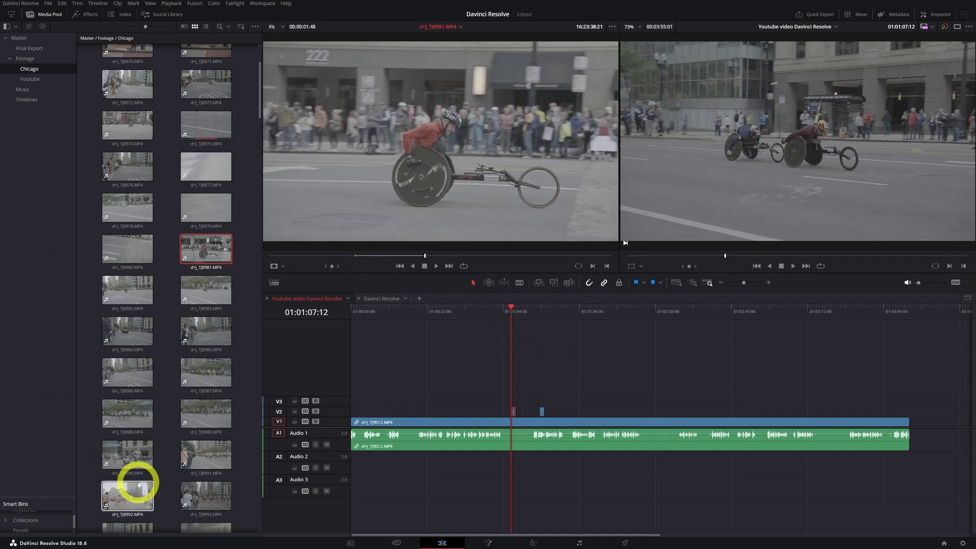
- Load the runners clip d+j_TJ9017.MP4 and play it to preview
scroll(137, 479, "down", 10)
left_click(206, 340)
key("space")
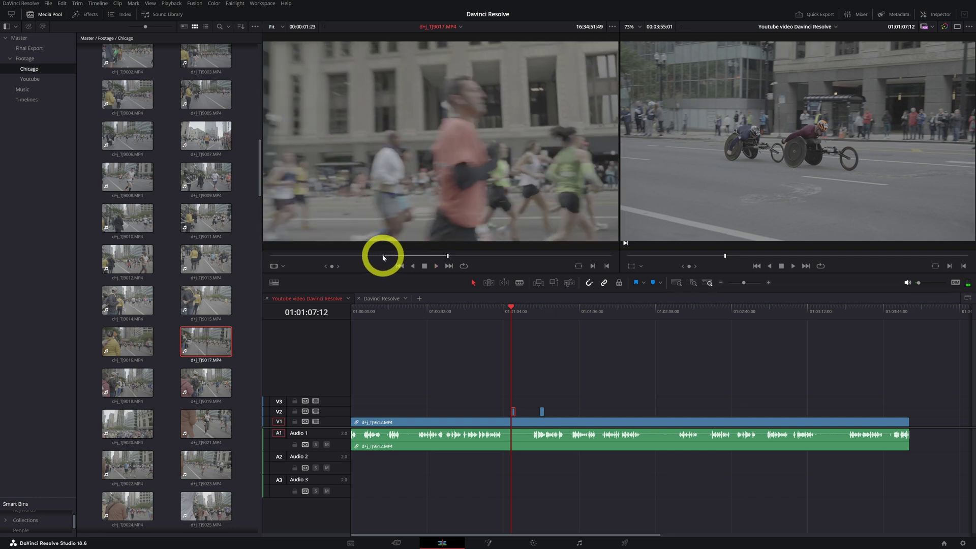
mouse_move(435, 248)
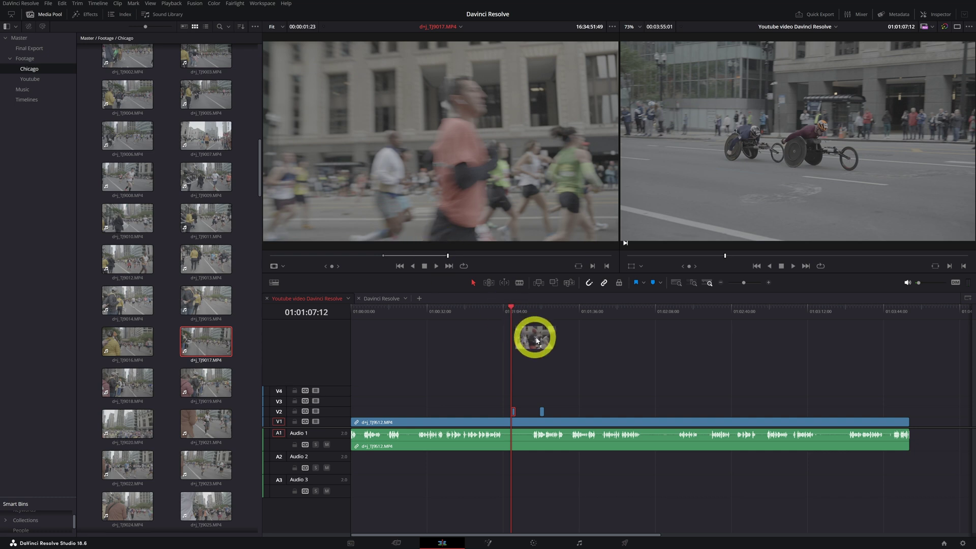